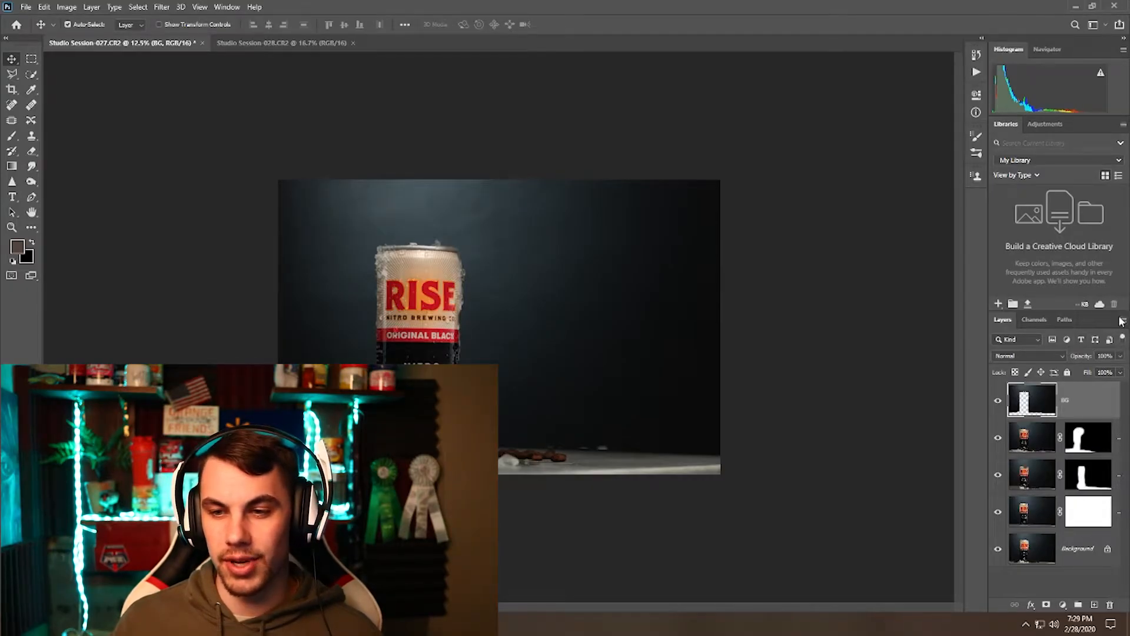
# Set the layer thumbnail contents to Layer Bounds and look over the resulting layer thumbnails.
pyautogui.click(1122, 320)
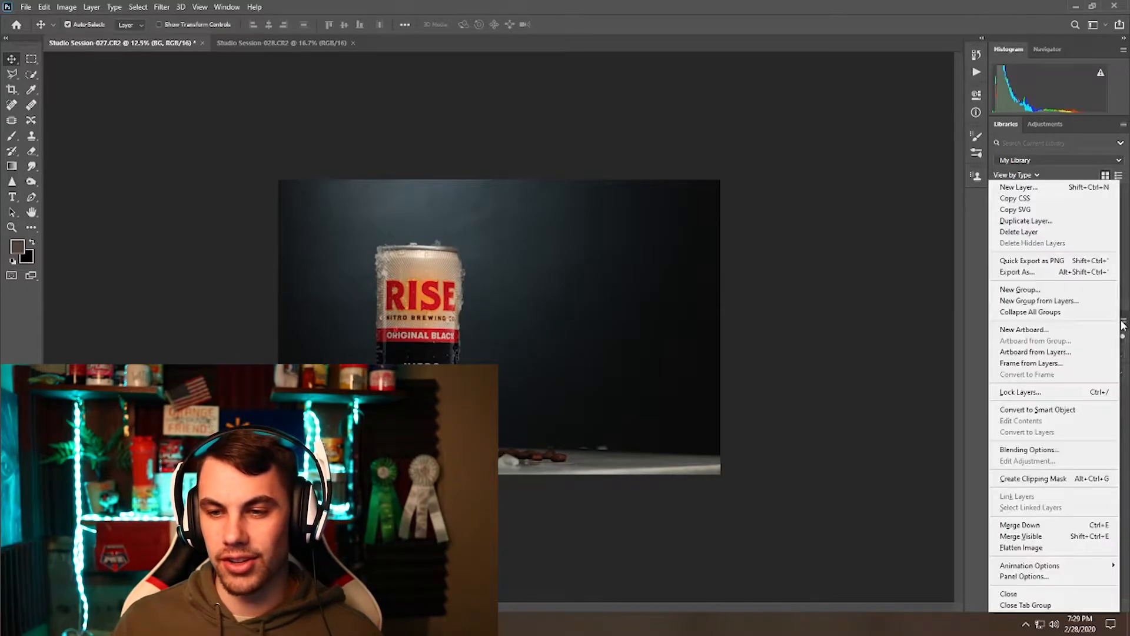
pyautogui.click(1025, 577)
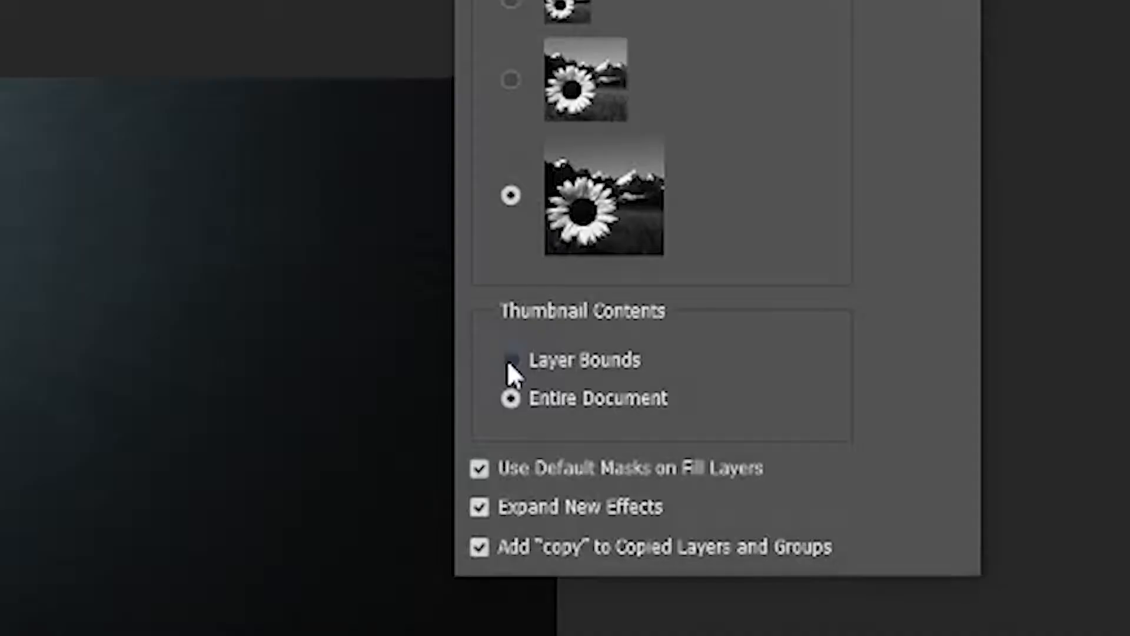
pyautogui.click(700, 291)
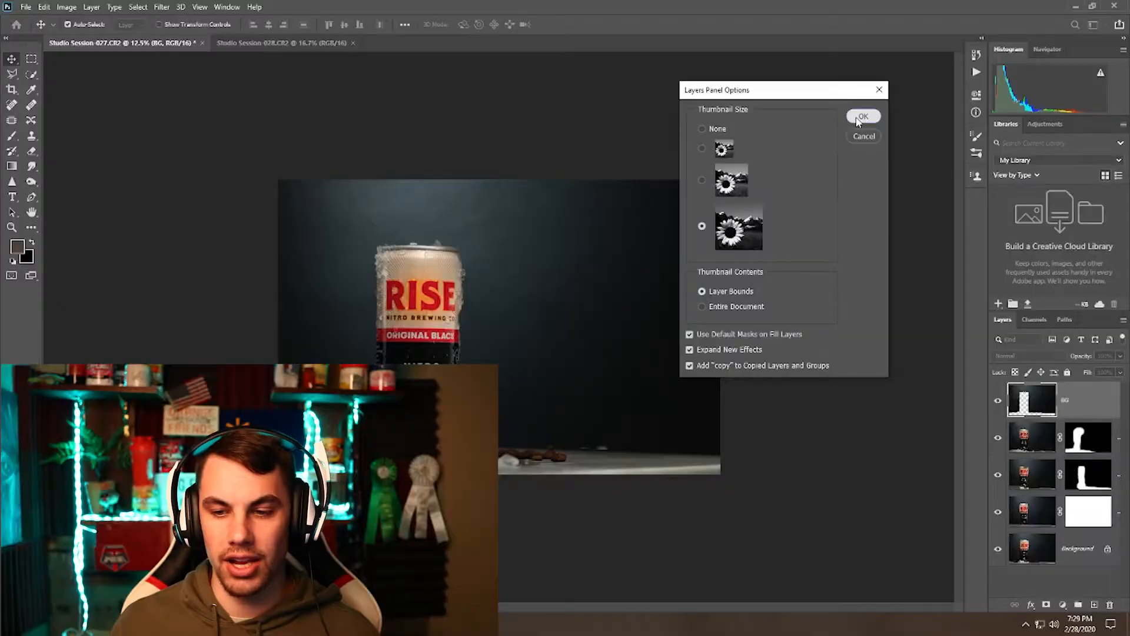
pyautogui.click(863, 116)
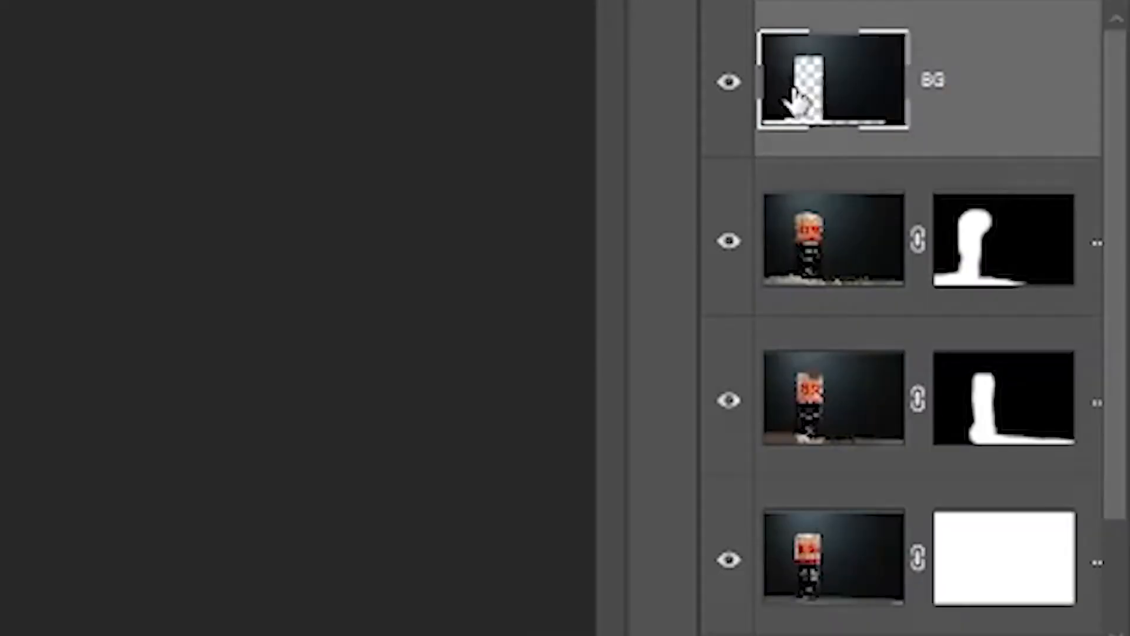
pyautogui.scroll(-1, 1036, 430)
pyautogui.scroll(1, 856, 198)
pyautogui.scroll(-1, 853, 106)
pyautogui.scroll(1, 889, 382)
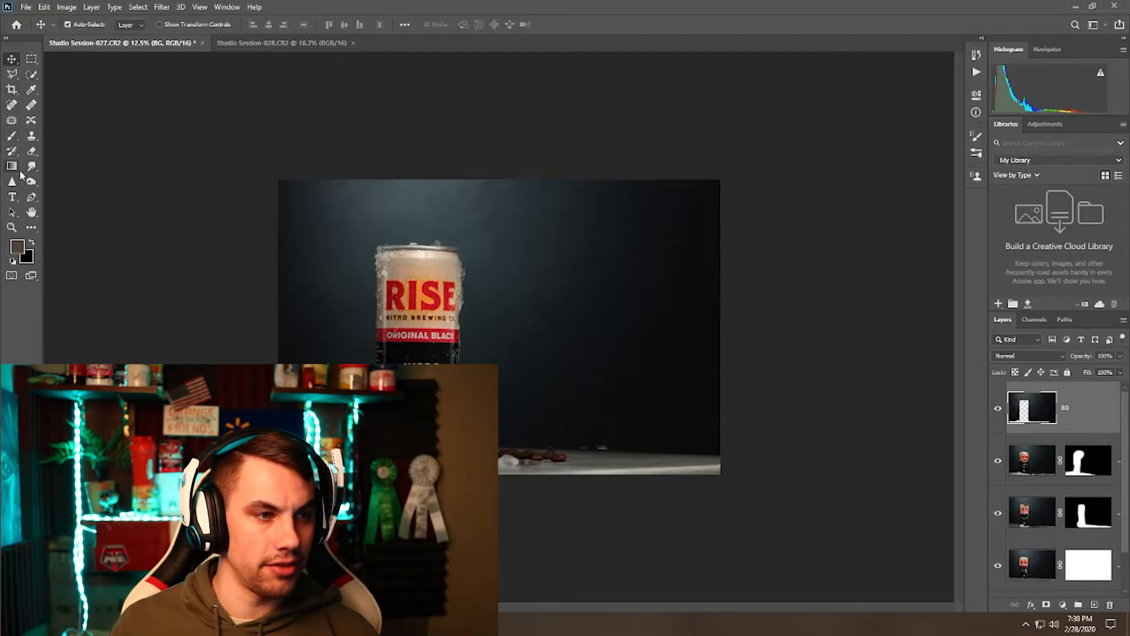
# Add a white Impact text box reading "Acl.PHOTO" at 36 pt above the can.
pyautogui.click(12, 197)
pyautogui.moveTo(384, 193); pyautogui.dragTo(454, 273)
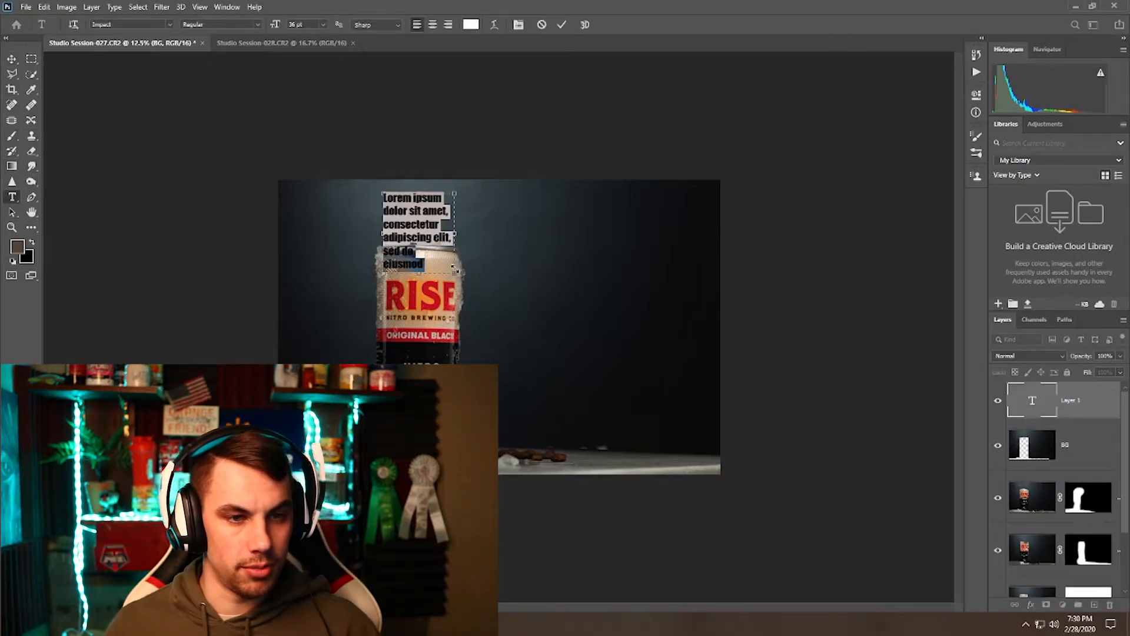
pyautogui.press('BackSpace')
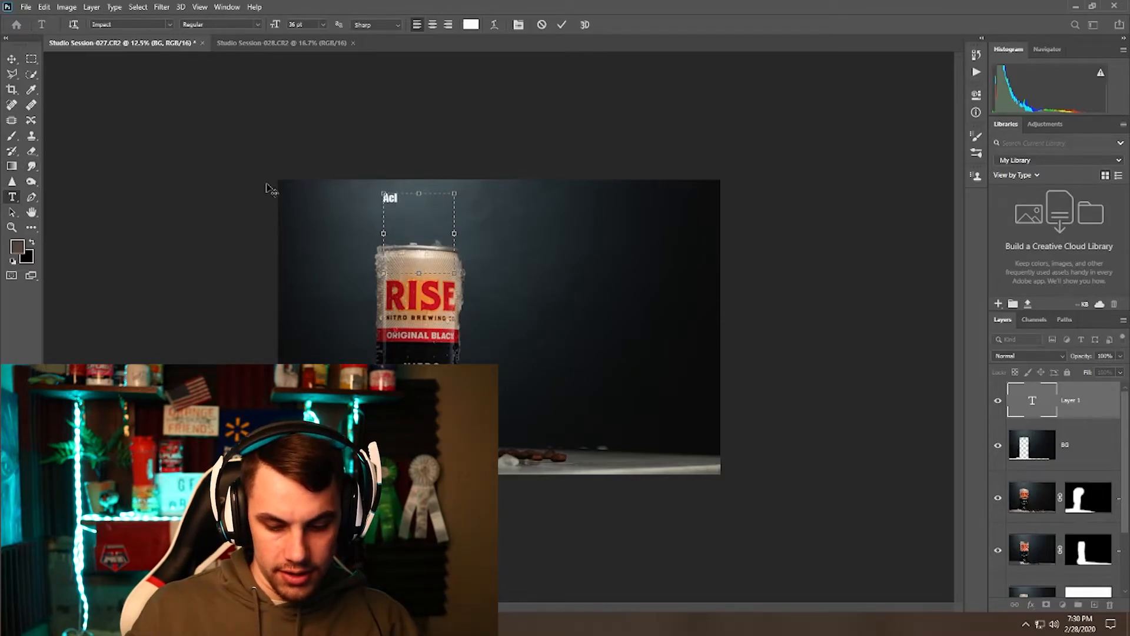
pyautogui.write('Acl.PHOTO')
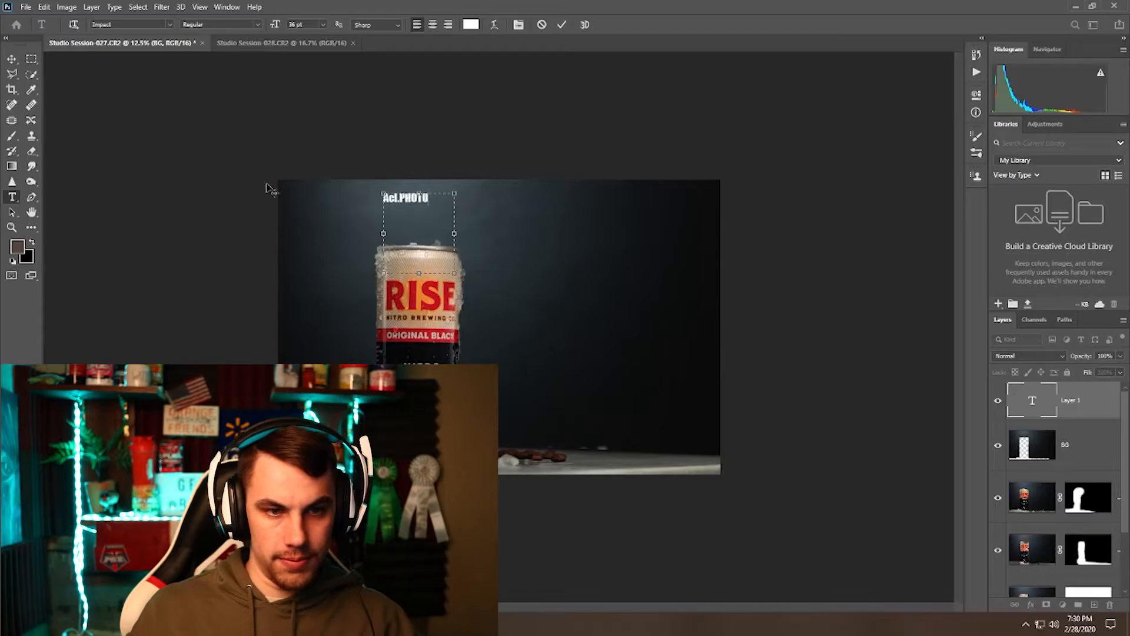
pyautogui.click(563, 26)
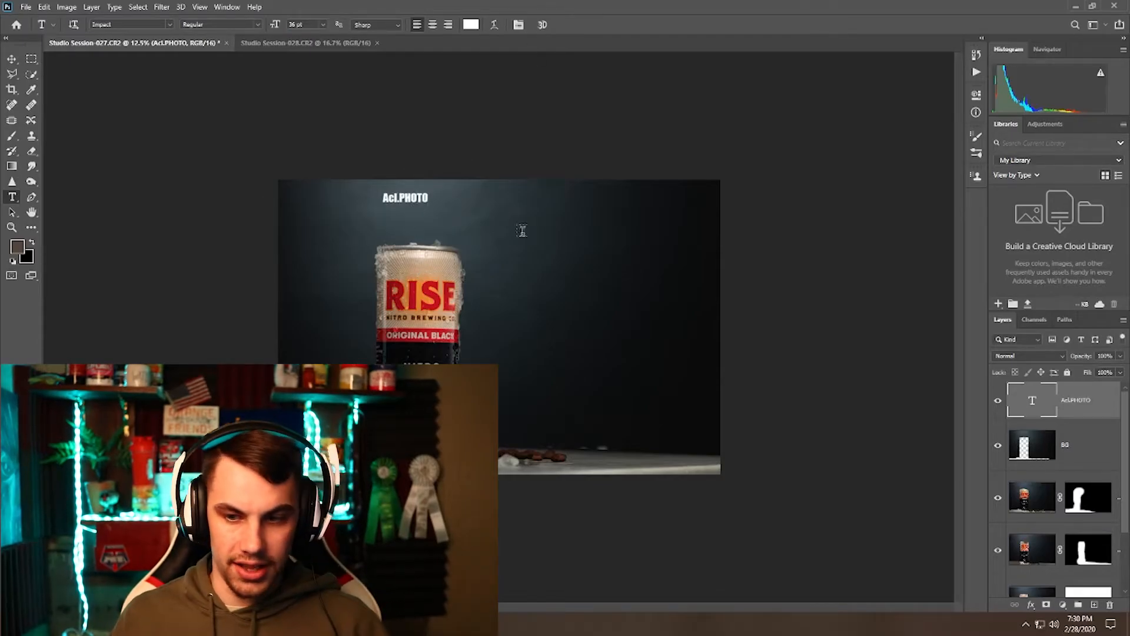
# Rasterize the Acl.PHOTO text layer.
pyautogui.rightClick(1037, 406)
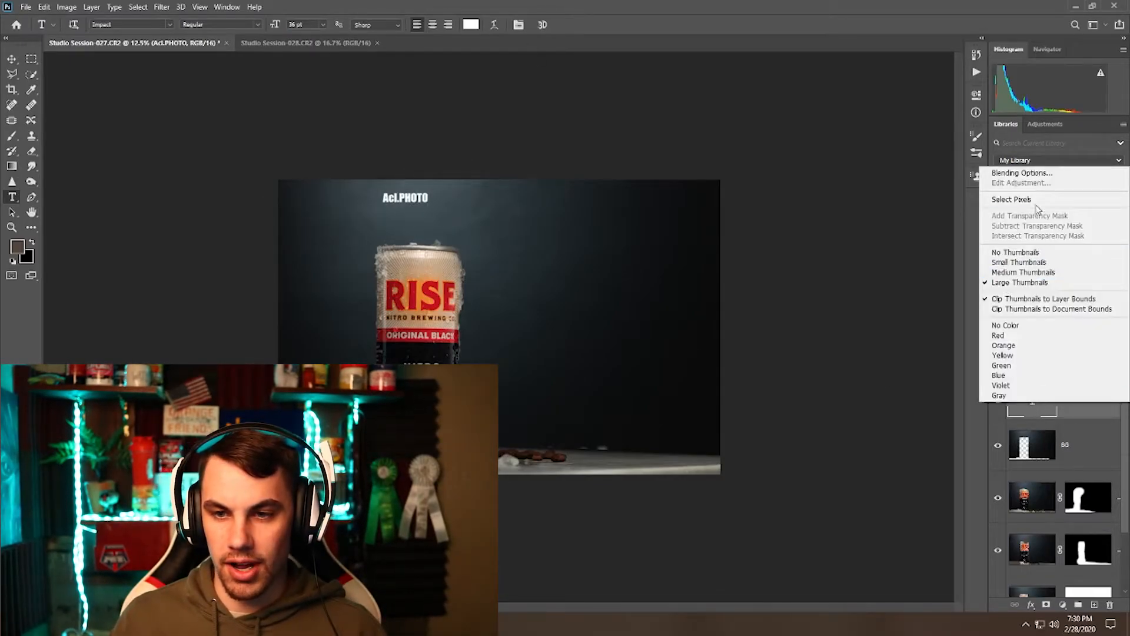
pyautogui.click(1078, 411)
pyautogui.rightClick(1078, 411)
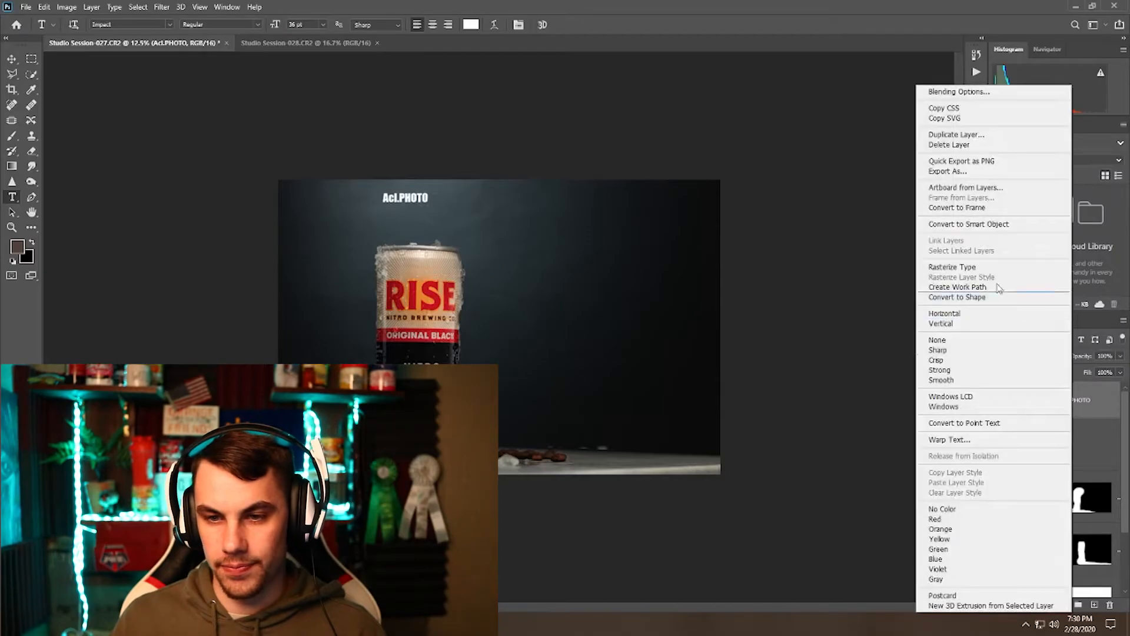
pyautogui.click(962, 265)
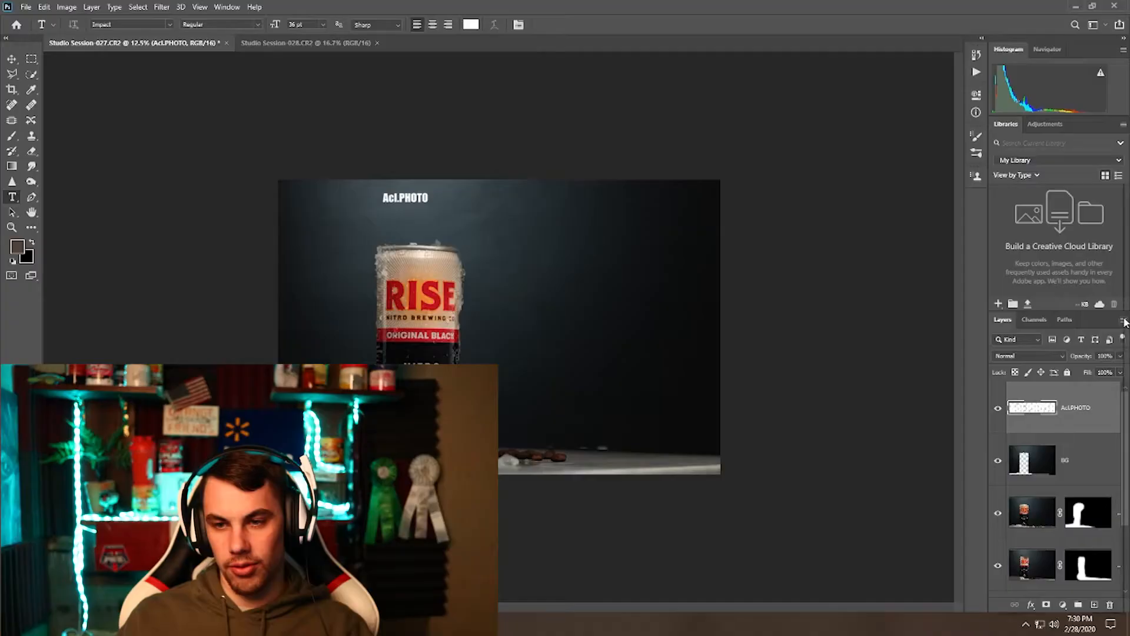
# Change the layer thumbnails to the small size and set their contents to Entire Document.
pyautogui.click(1105, 120)
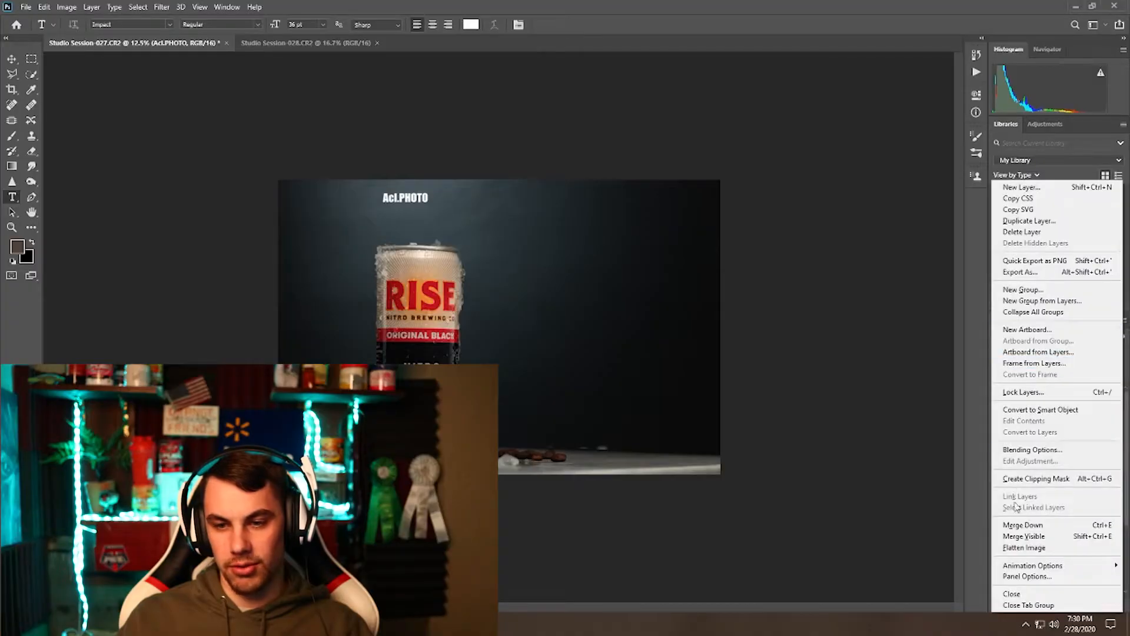
pyautogui.click(1027, 576)
pyautogui.click(708, 307)
pyautogui.click(863, 116)
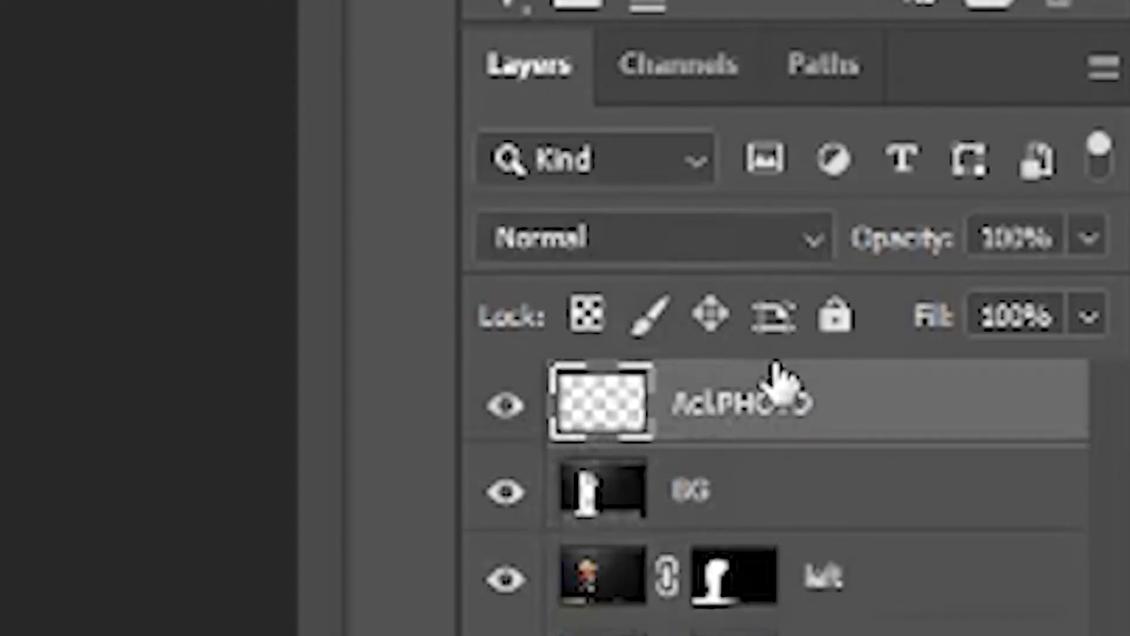
# Set the layer thumbnail size to the largest option, keeping Entire Document as the contents.
pyautogui.rightClick(989, 431)
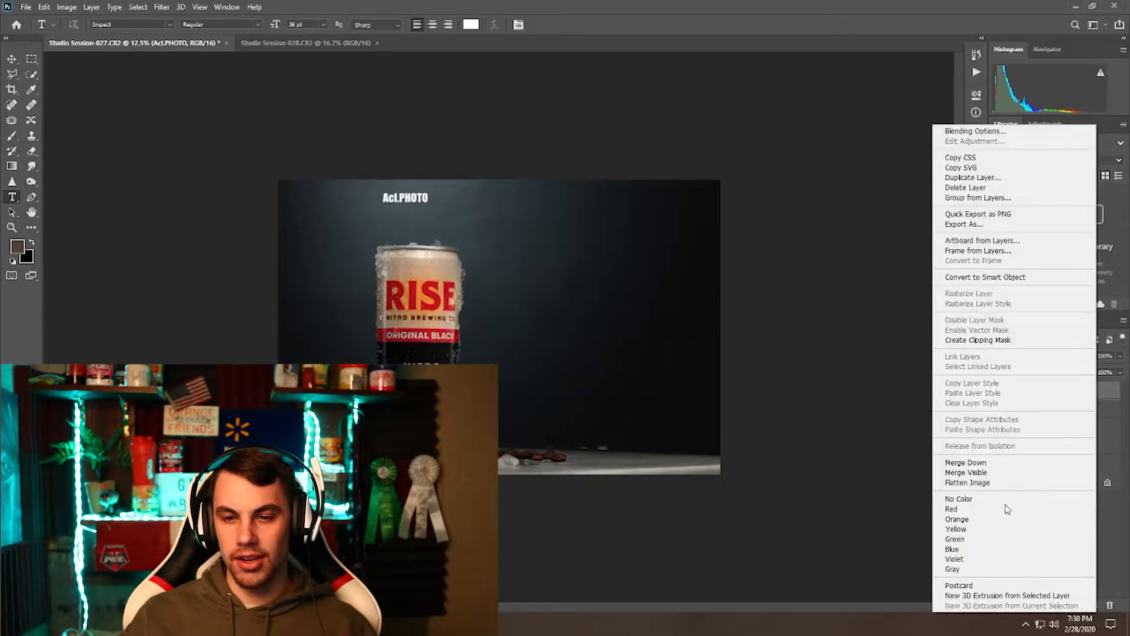
pyautogui.press('Escape')
pyautogui.click(1124, 320)
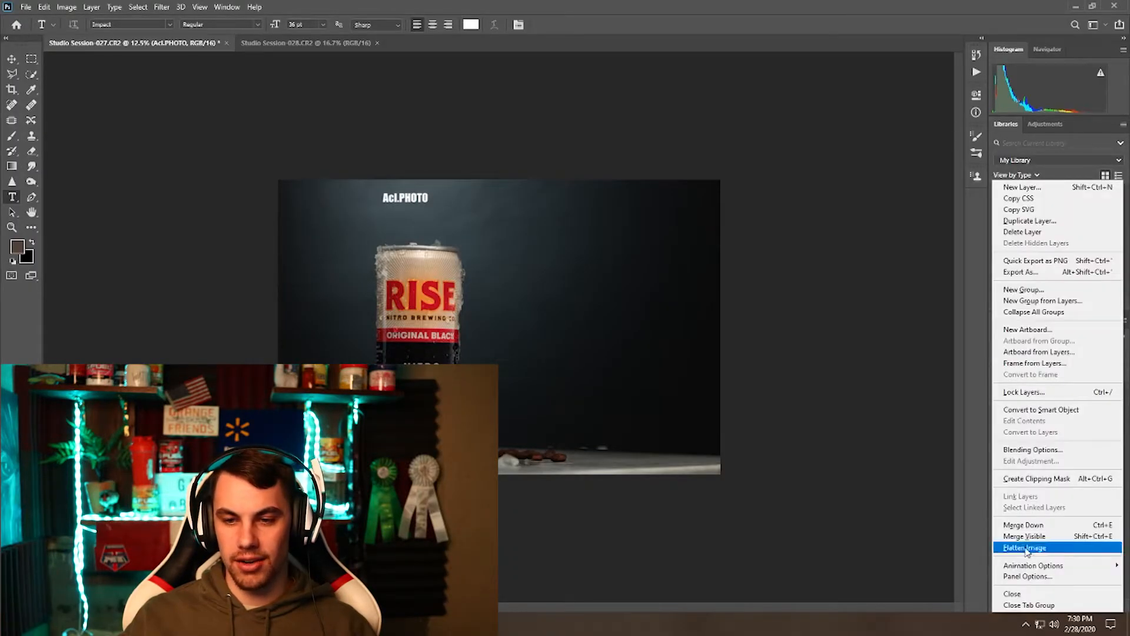
pyautogui.click(1027, 576)
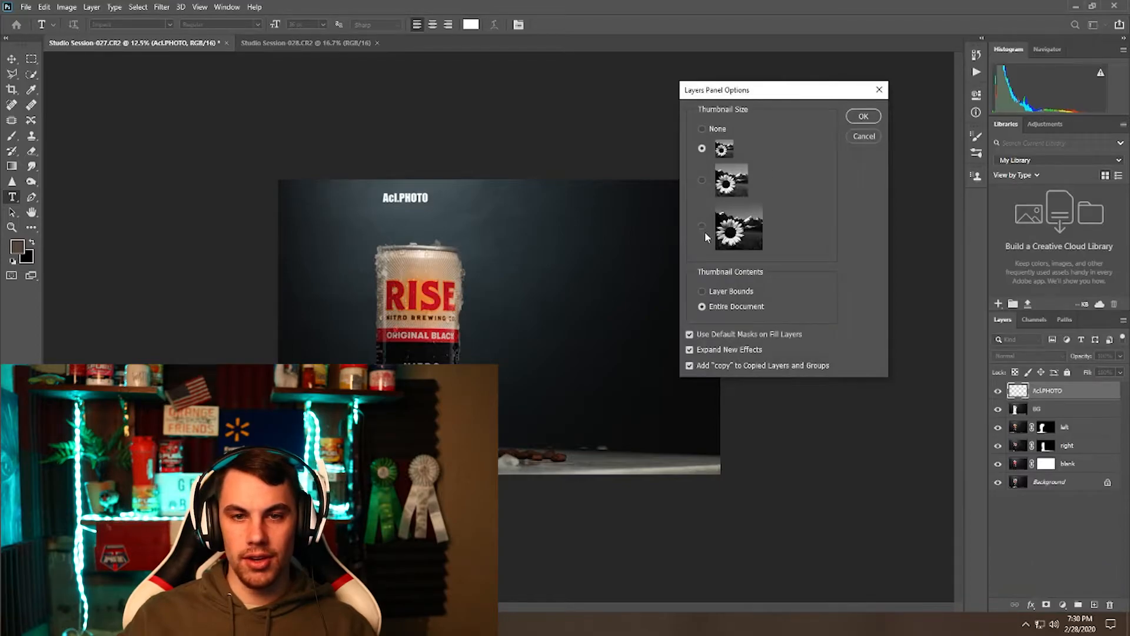
pyautogui.click(703, 226)
pyautogui.click(877, 117)
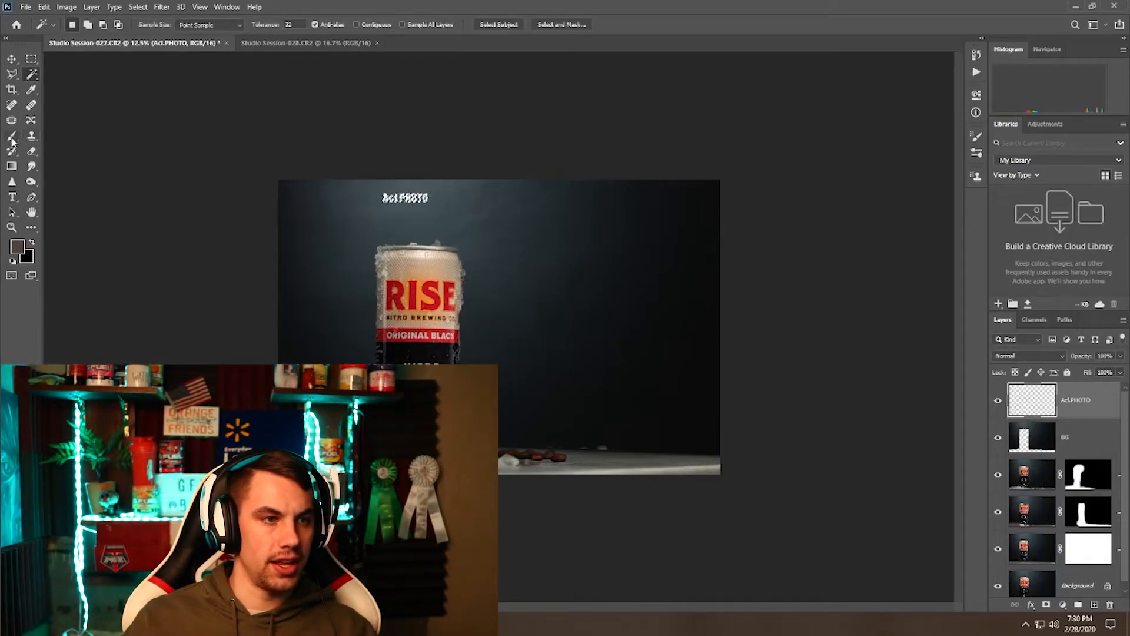
# Make black the foreground color, fill the selected Acl.PHOTO lettering with it, and deselect.
pyautogui.click(12, 136)
pyautogui.click(32, 243)
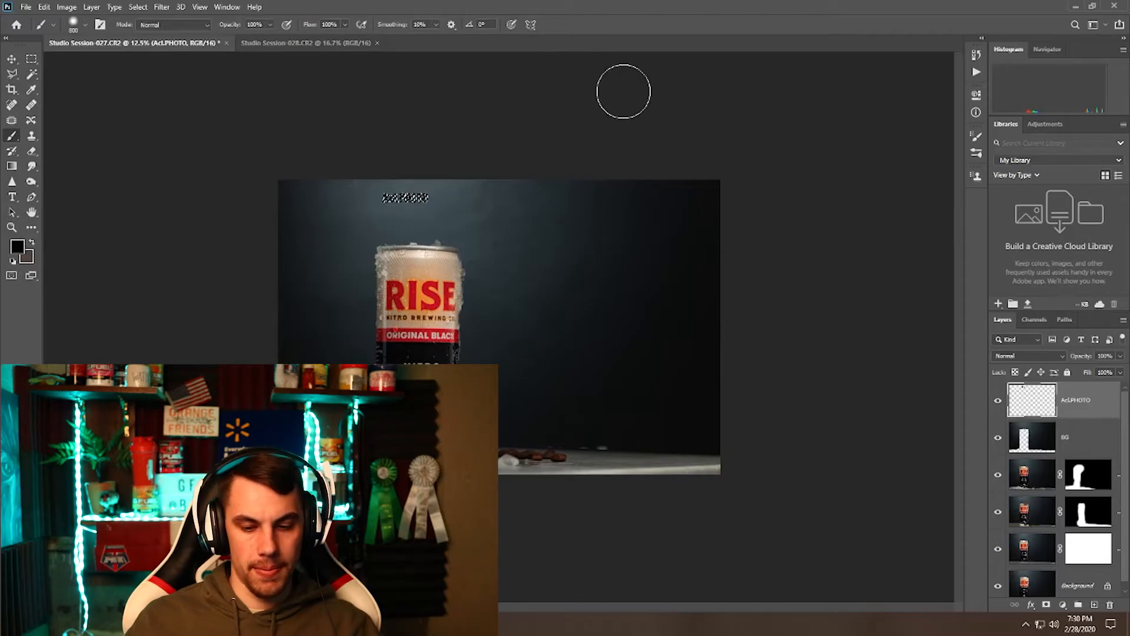
pyautogui.hotkey('alt', 'BackSpace')
pyautogui.hotkey('ctrl', 'd')
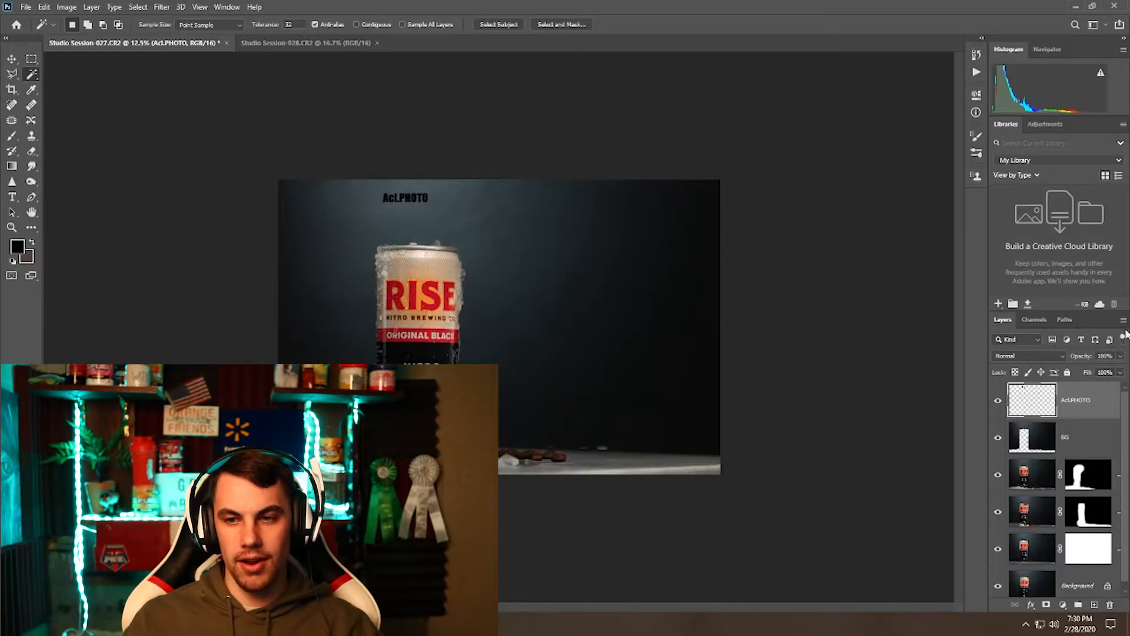
# Switch the layer thumbnail contents from Entire Document back to Layer Bounds.
pyautogui.click(1103, 59)
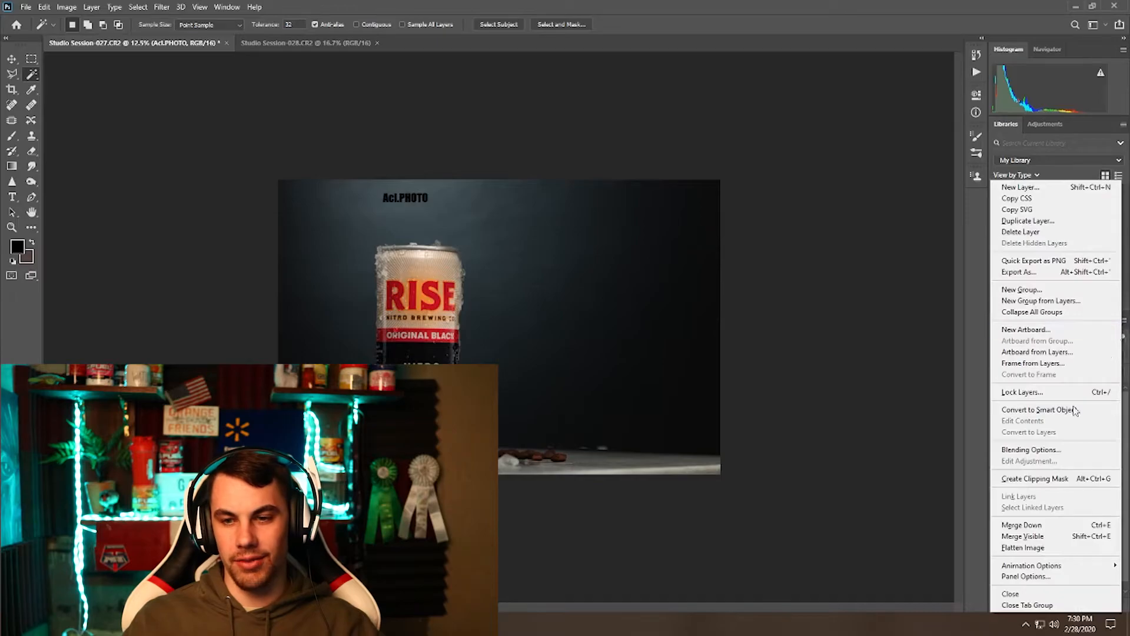
pyautogui.click(1032, 576)
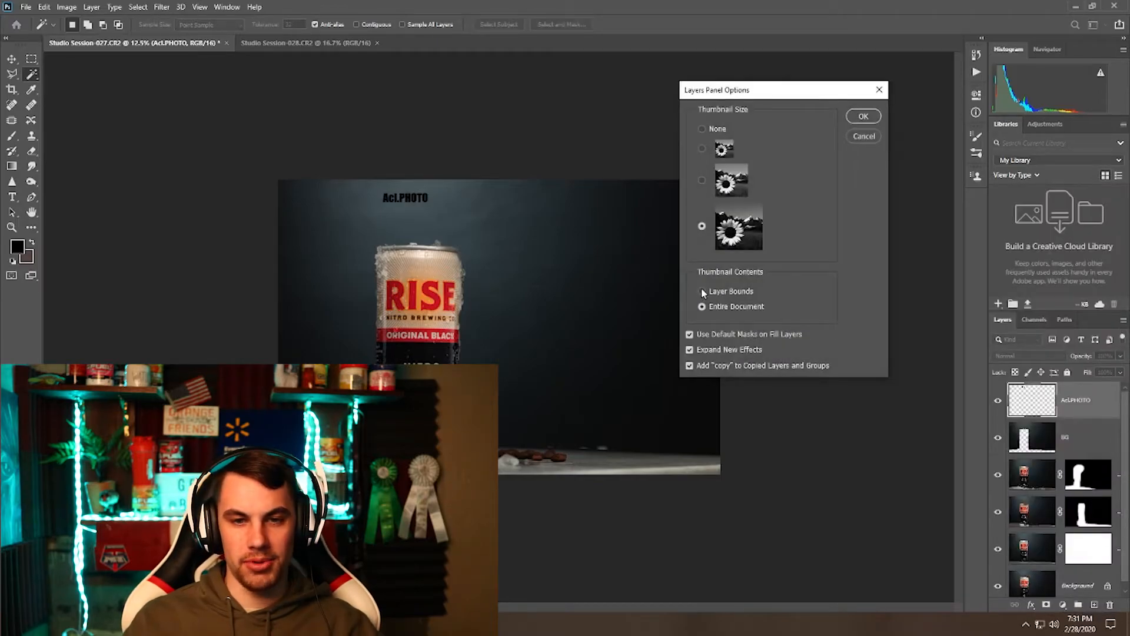
pyautogui.click(864, 115)
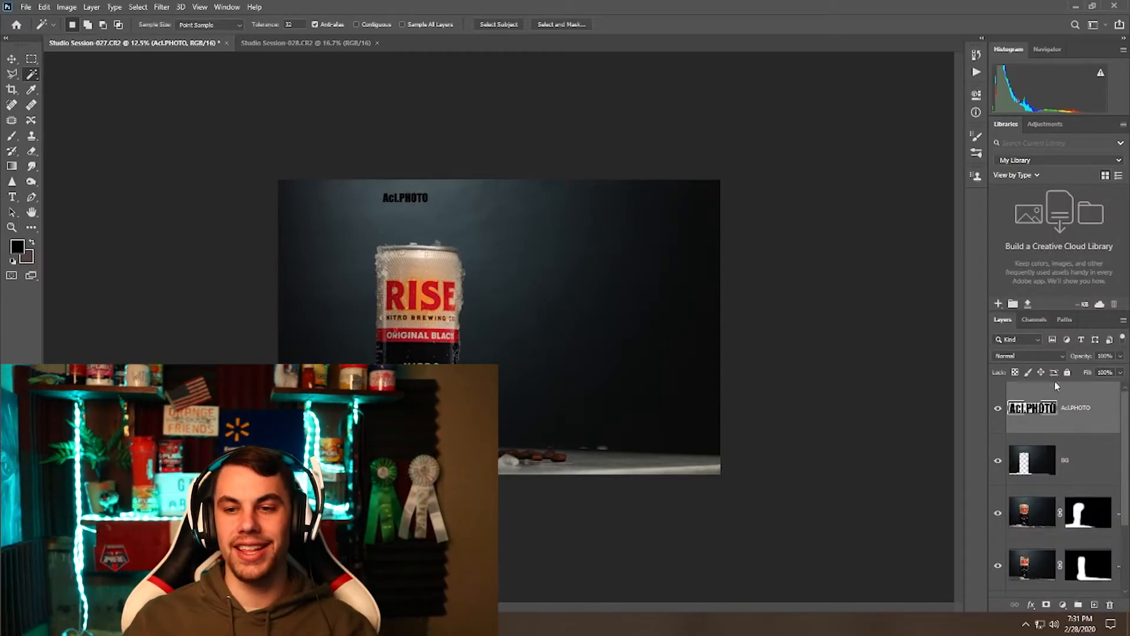
# Rename the Acl.PHOTO layer to "." and enlarge its lettering across the upper part of the photo.
pyautogui.click(1039, 468)
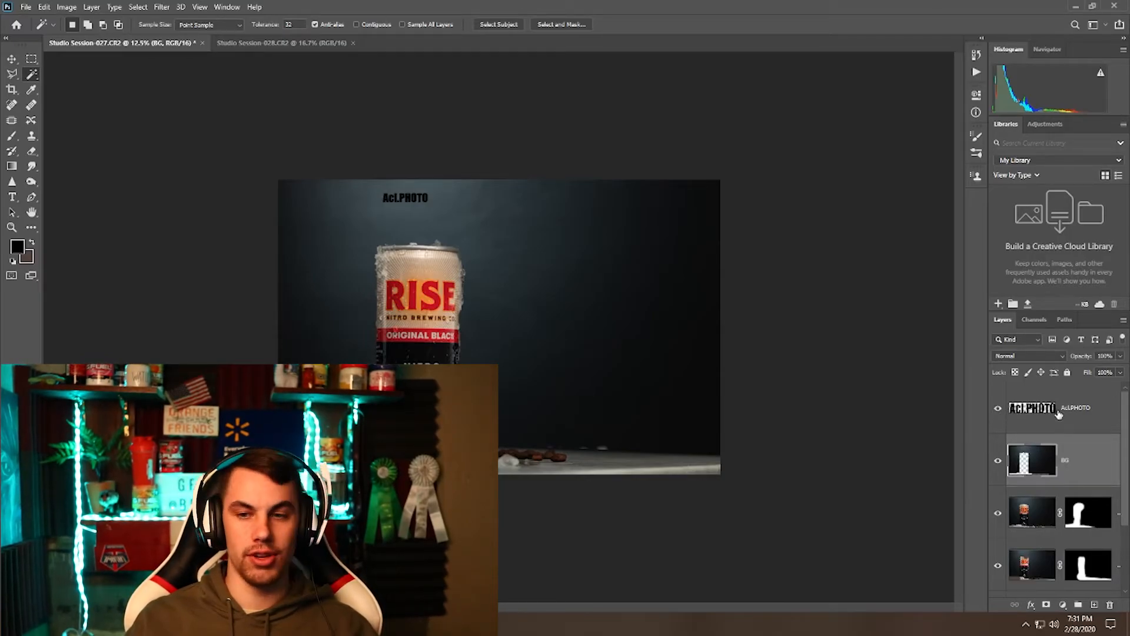
pyautogui.doubleClick(1079, 409)
pyautogui.press('Return')
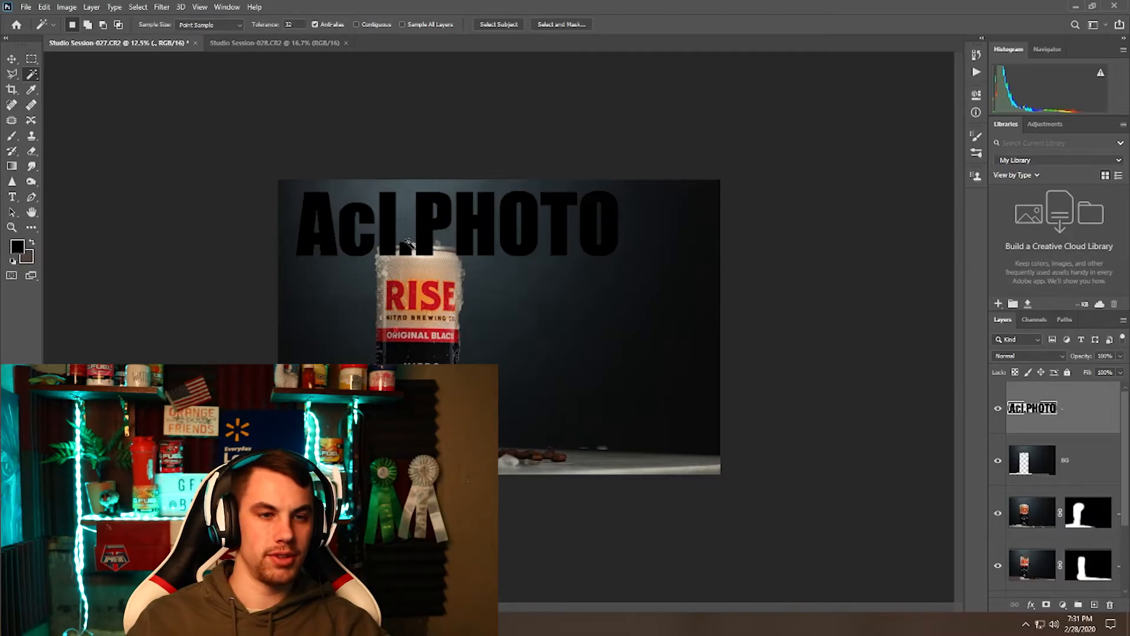
# Try moving the lettering and the photo layers around the canvas with the Move tool and Auto-Select on.
pyautogui.press('v')
pyautogui.moveTo(414, 261); pyautogui.dragTo(502, 222)
pyautogui.moveTo(543, 254); pyautogui.dragTo(564, 267)
pyautogui.moveTo(533, 215); pyautogui.dragTo(492, 252)
pyautogui.moveTo(581, 360); pyautogui.dragTo(579, 396)
pyautogui.moveTo(574, 247); pyautogui.dragTo(595, 264)
pyautogui.moveTo(521, 396); pyautogui.dragTo(534, 219)
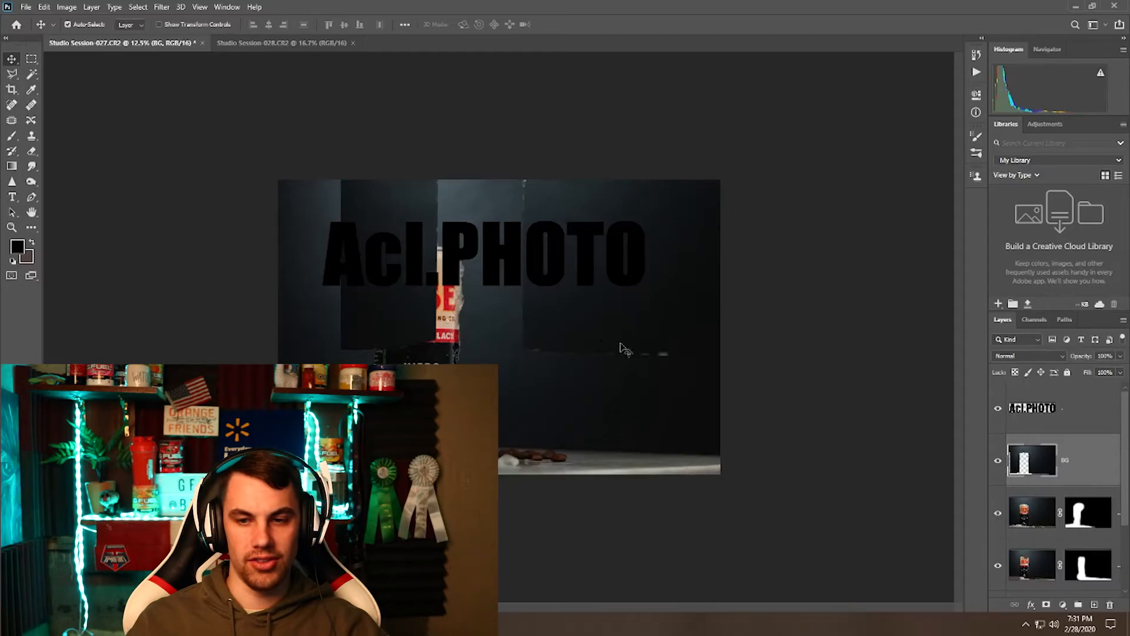
pyautogui.click(1077, 400)
pyautogui.moveTo(493, 300); pyautogui.dragTo(389, 340)
pyautogui.moveTo(579, 444); pyautogui.dragTo(554, 368)
pyautogui.moveTo(404, 349); pyautogui.dragTo(559, 297)
pyautogui.moveTo(542, 265); pyautogui.dragTo(439, 348)
pyautogui.moveTo(637, 448); pyautogui.dragTo(568, 427)
pyautogui.moveTo(542, 388); pyautogui.dragTo(462, 363)
pyautogui.click(566, 294)
pyautogui.moveTo(349, 290); pyautogui.dragTo(399, 246)
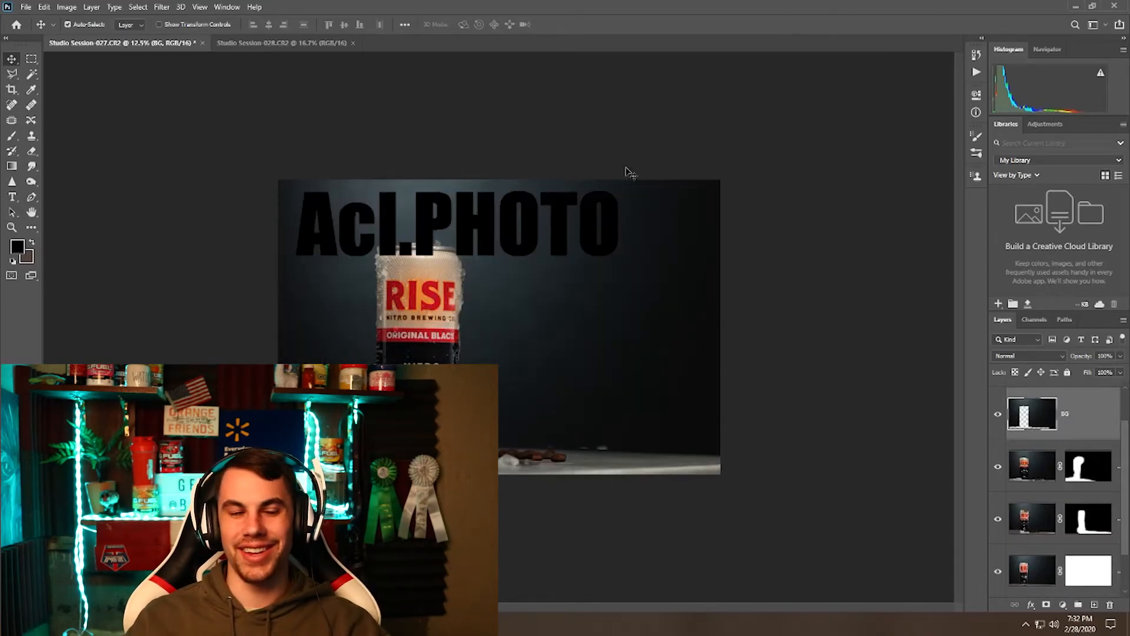
# Select the lettering layer and keep the layer thumbnail contents on Layer Bounds.
pyautogui.scroll(1, 1111, 455)
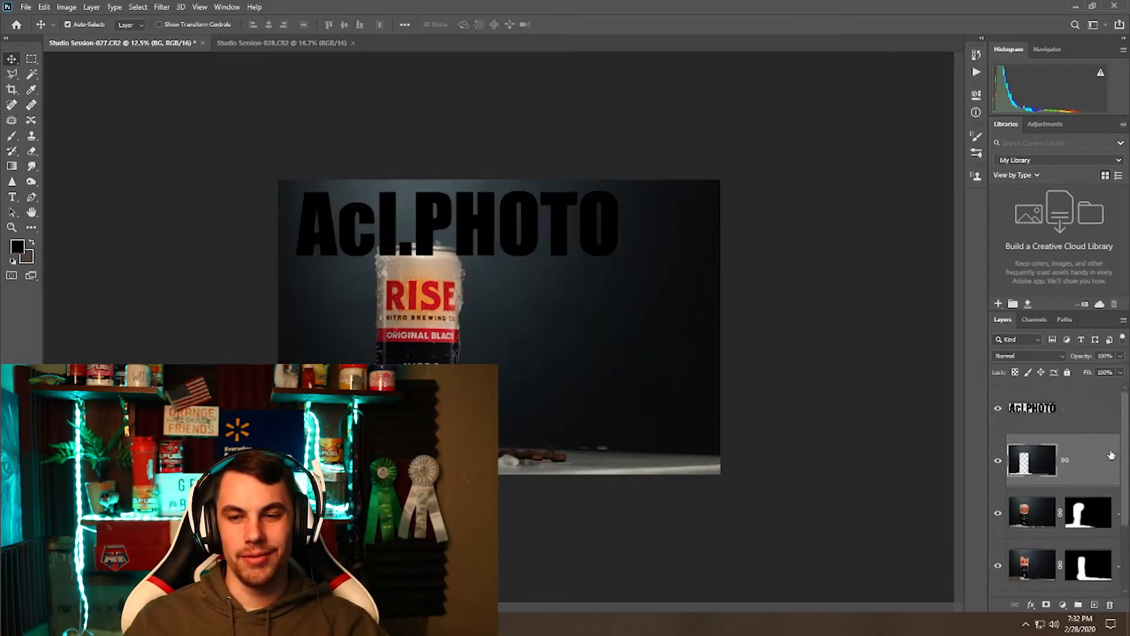
pyautogui.click(1090, 417)
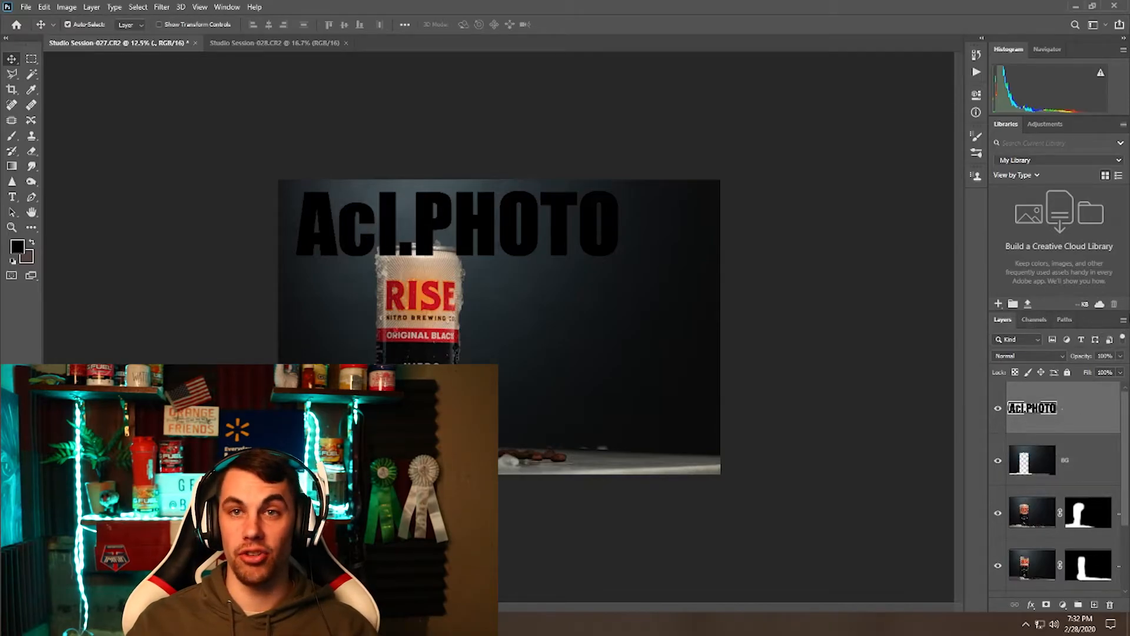
pyautogui.click(1123, 323)
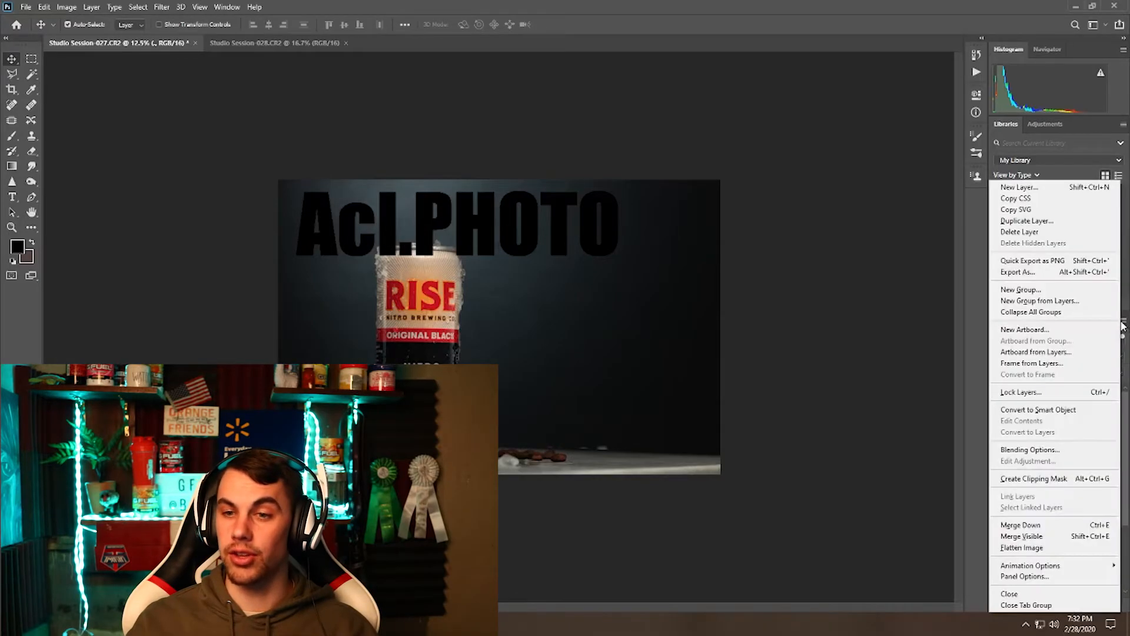
pyautogui.click(1019, 576)
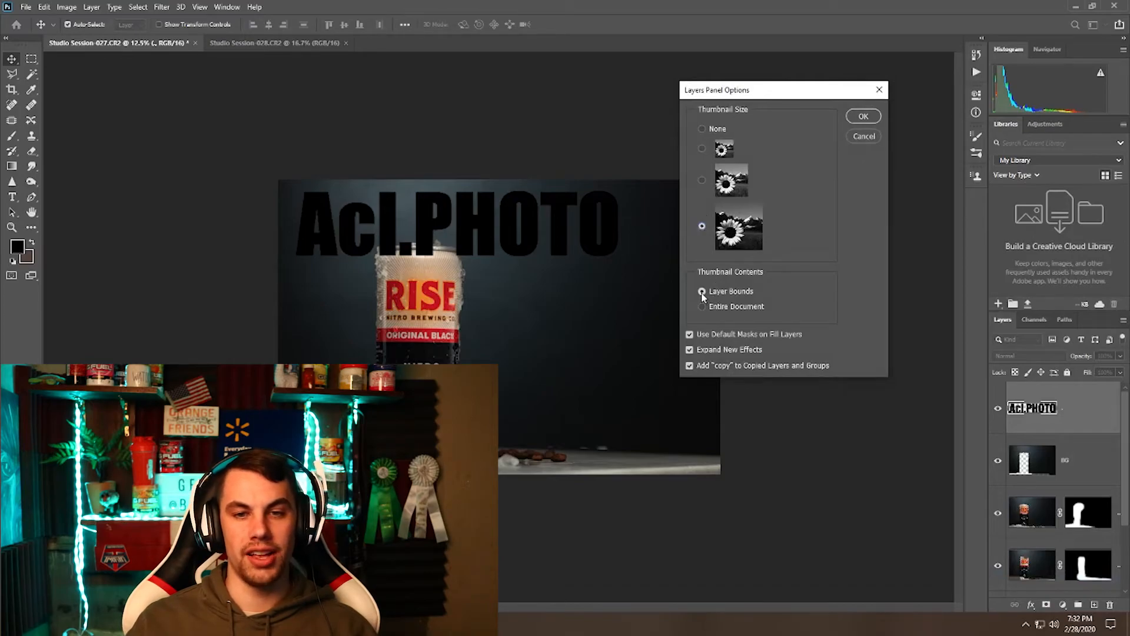
pyautogui.click(862, 118)
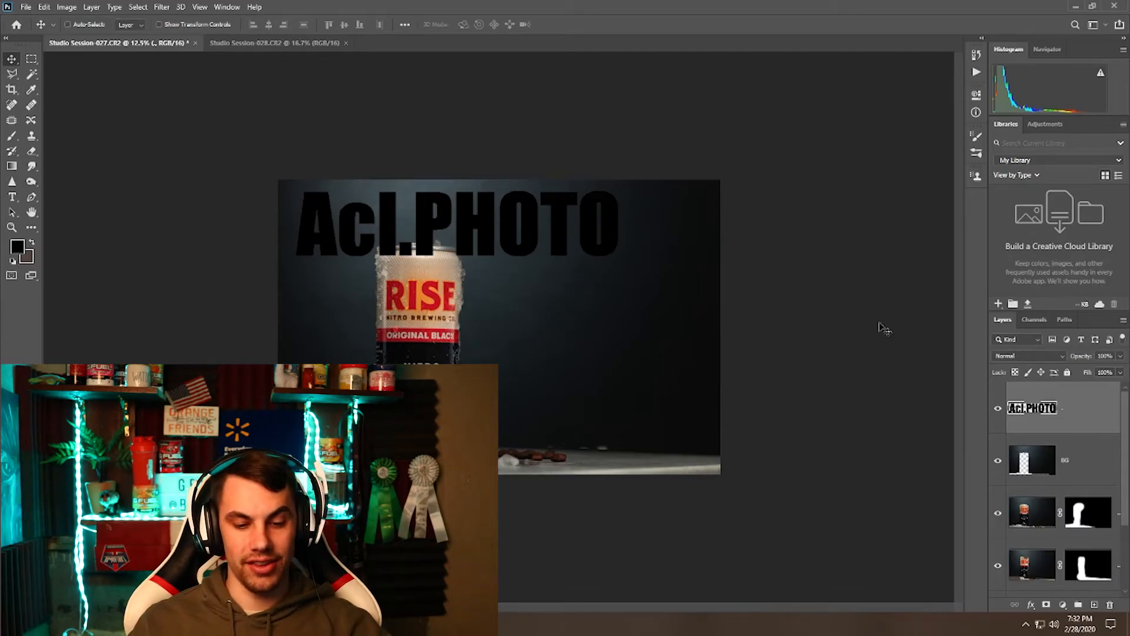
# Scale the Acl.PHOTO lettering down to a tiny size beside the can with Free Transform.
pyautogui.hotkey('ctrl', 't')
pyautogui.moveTo(615, 184); pyautogui.dragTo(308, 236)
pyautogui.click(583, 24)
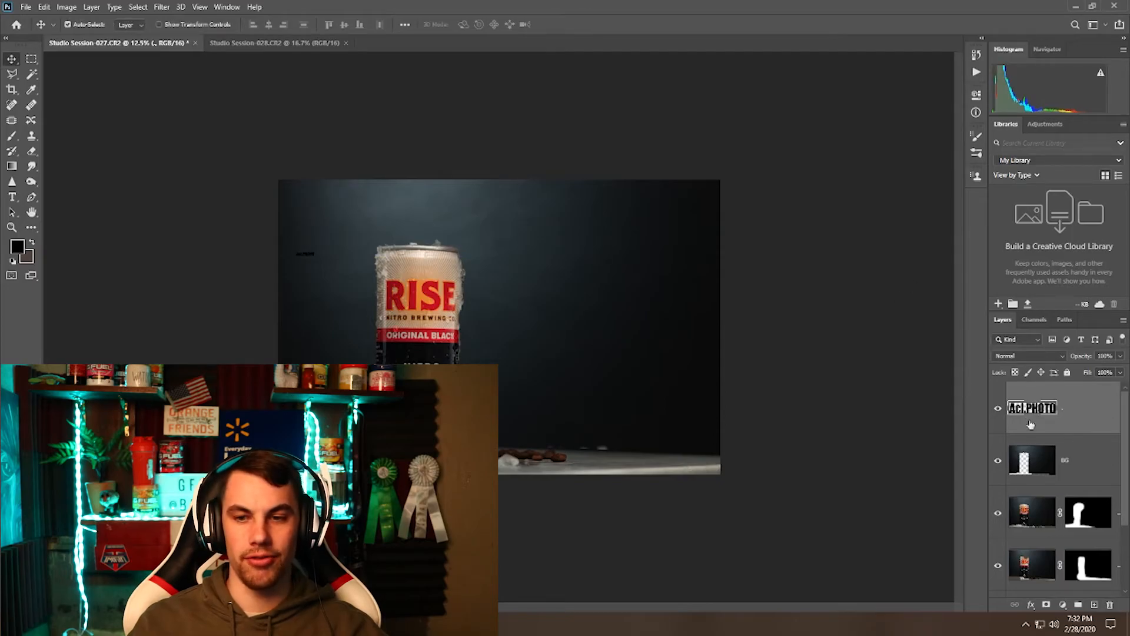
# Scale the tiny lettering up to 227.74% and move it onto the dark lower part of the can.
pyautogui.hotkey('ctrl', 't')
pyautogui.moveTo(307, 253); pyautogui.dragTo(429, 356)
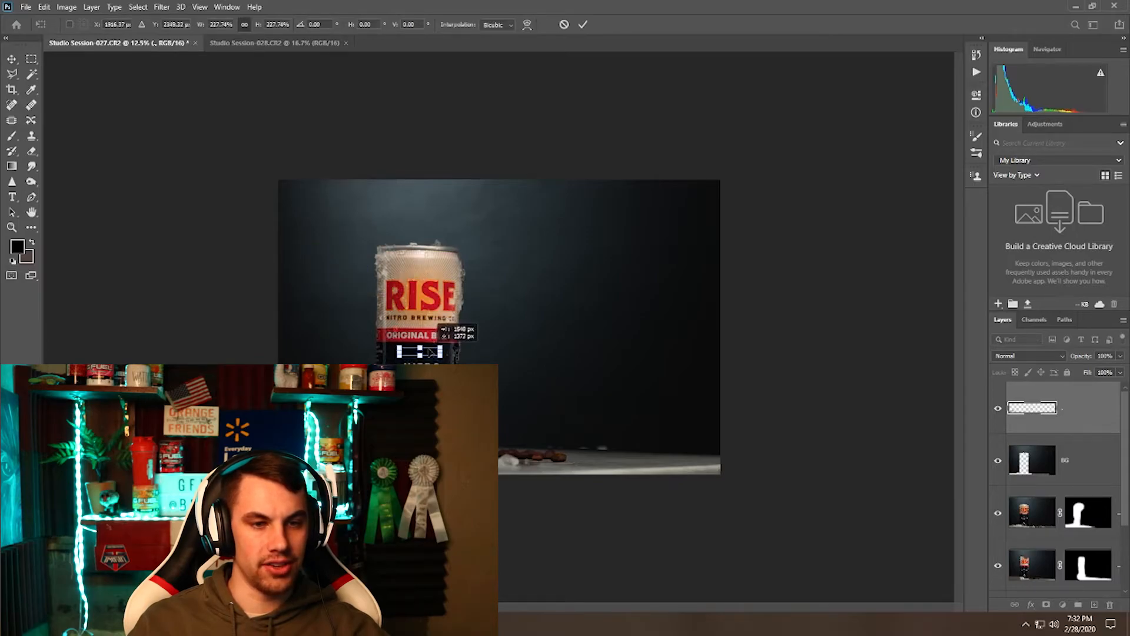
pyautogui.click(584, 24)
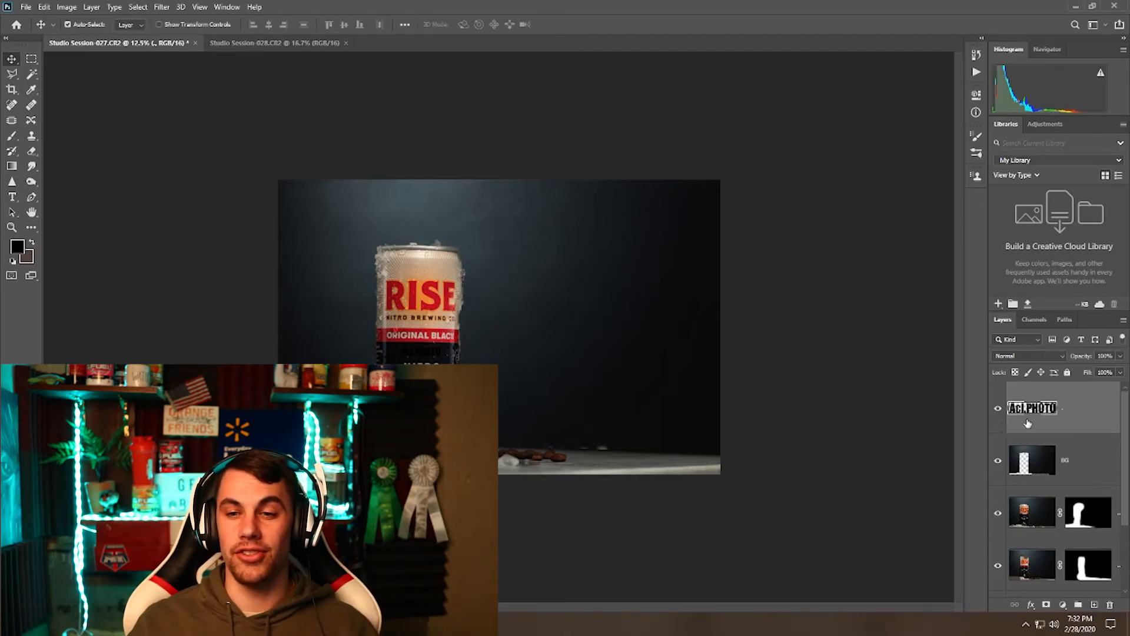
pyautogui.scroll(-2, 1060, 453)
pyautogui.scroll(2, 1060, 455)
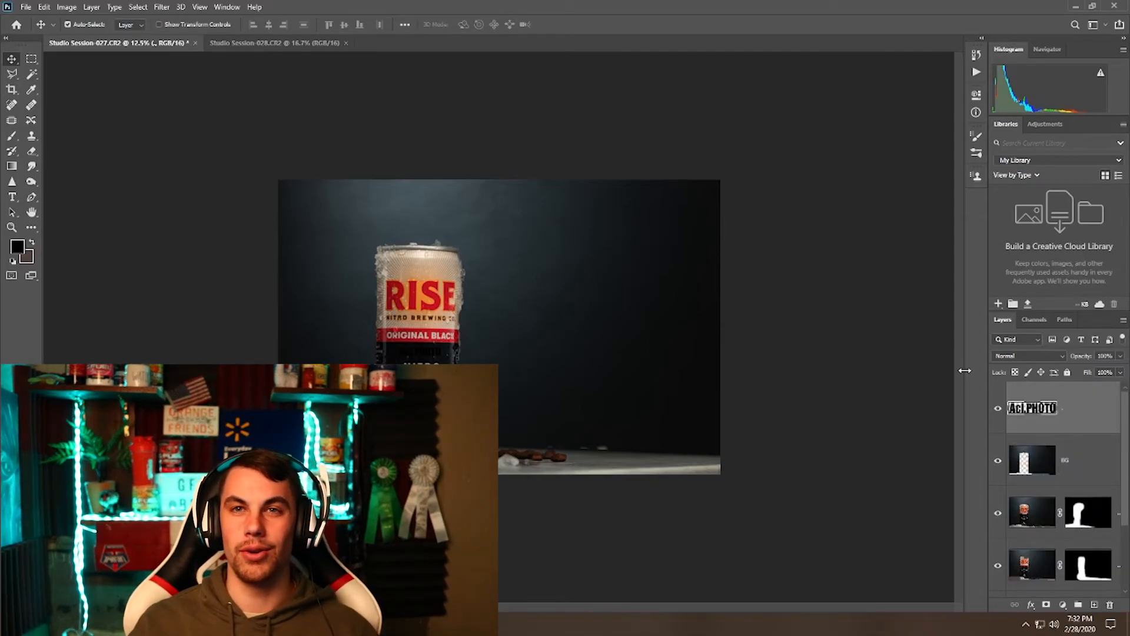